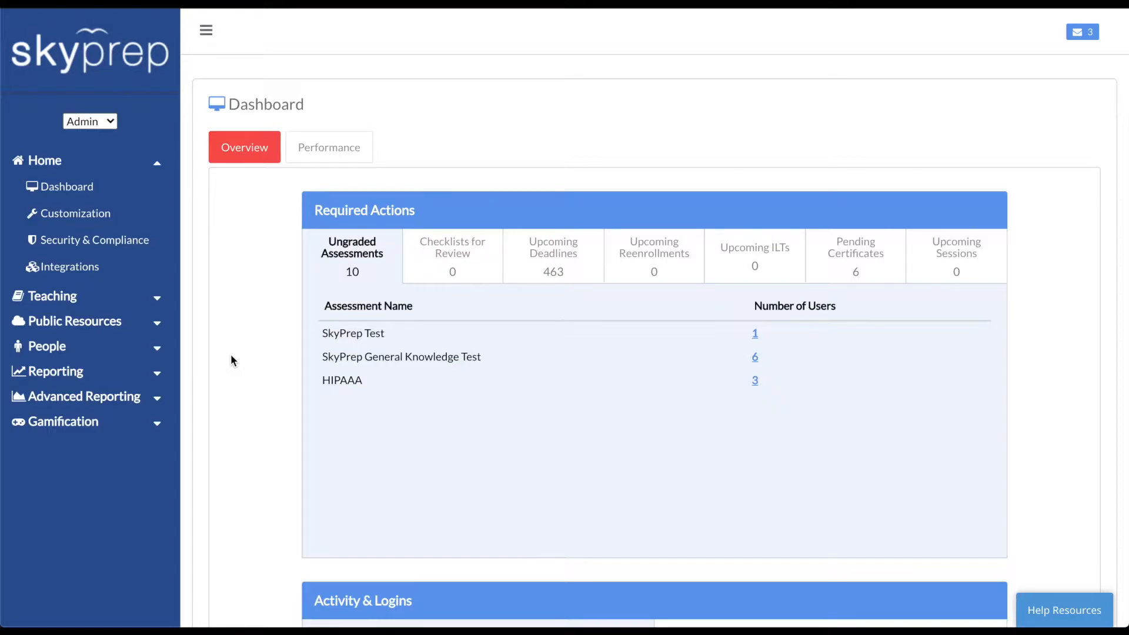
# Open the PCI Compliance course from Teaching > Courses and list the item types you can add
pyautogui.click(97, 300)
pyautogui.click(59, 323)
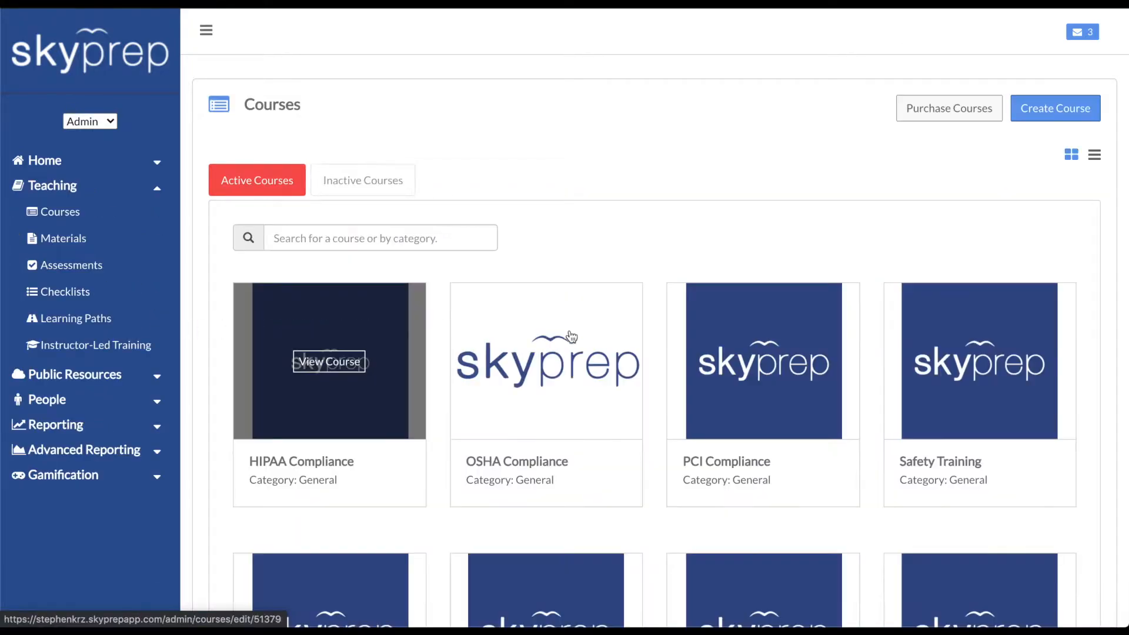
pyautogui.click(723, 353)
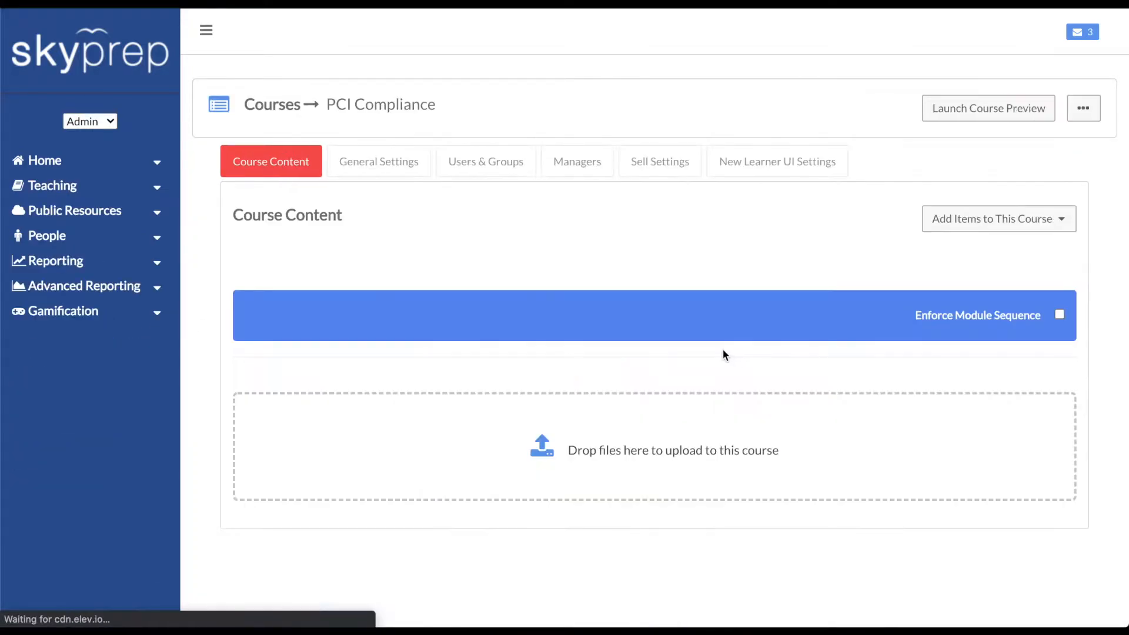
pyautogui.click(985, 224)
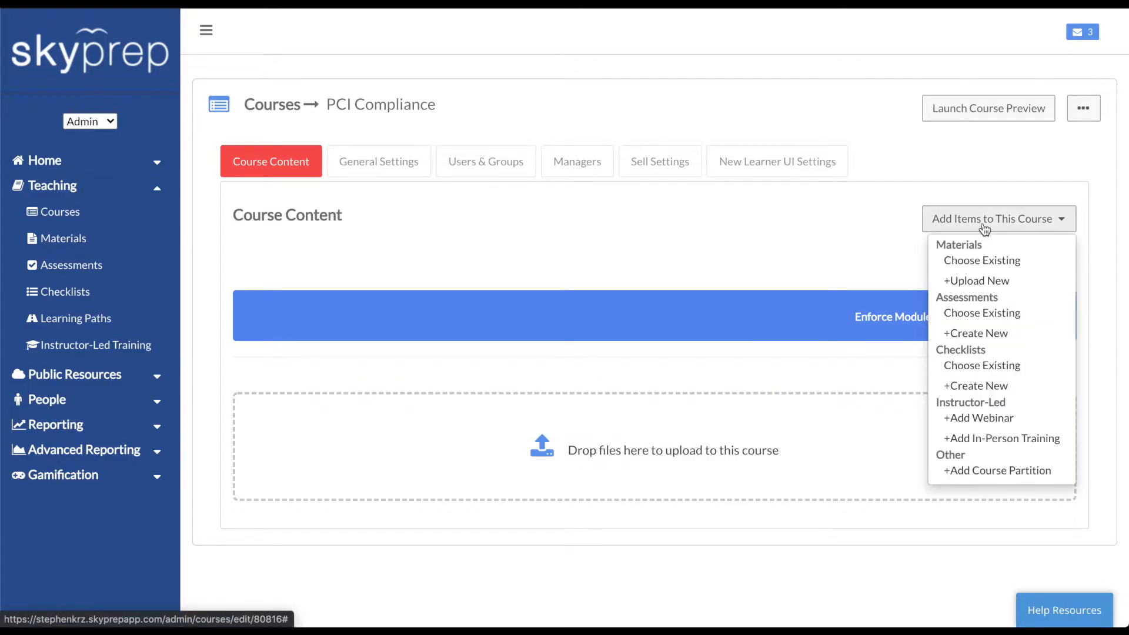
# Add in-person training 'Training Session' (PCI Compliance Roundtable) with restricted enrollment, then proceed to time slots
pyautogui.click(993, 440)
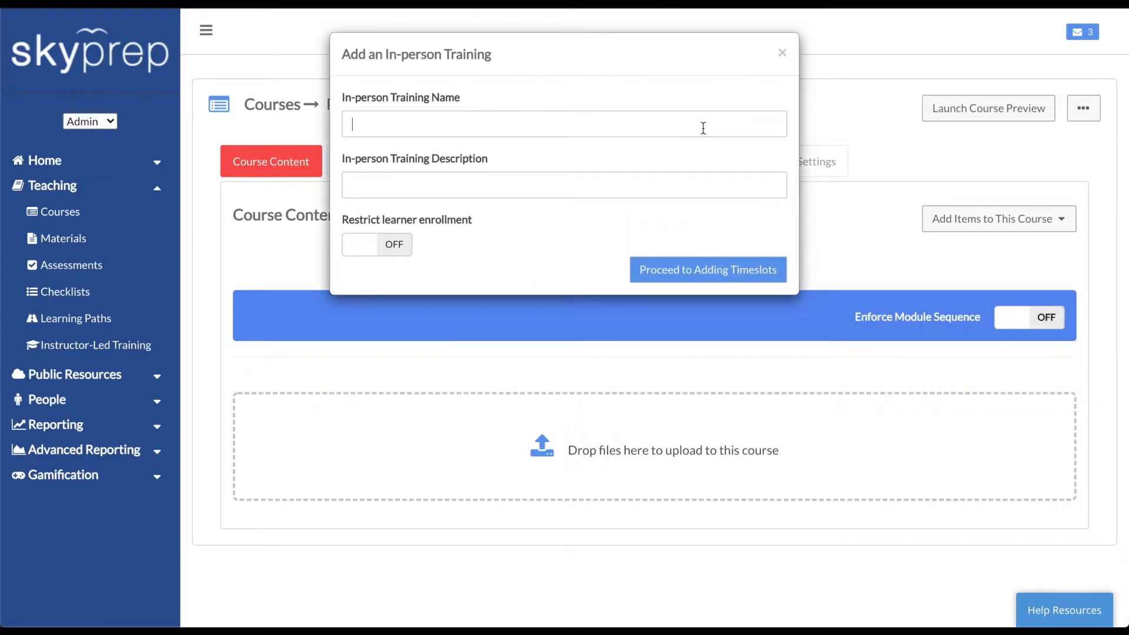
pyautogui.write('Training Session')
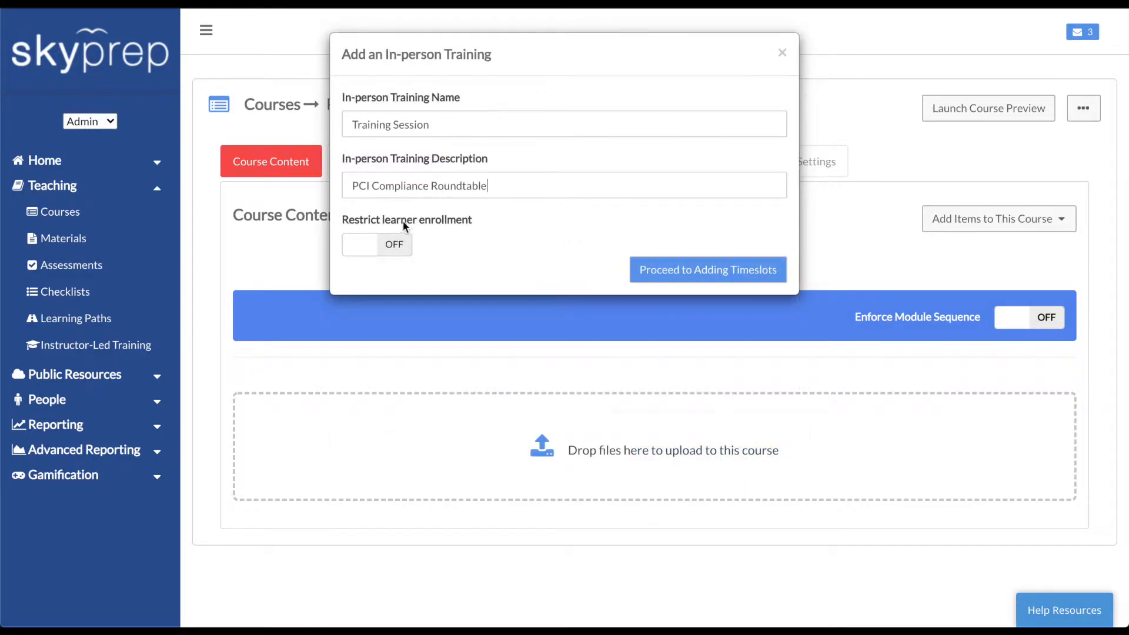
pyautogui.click(388, 246)
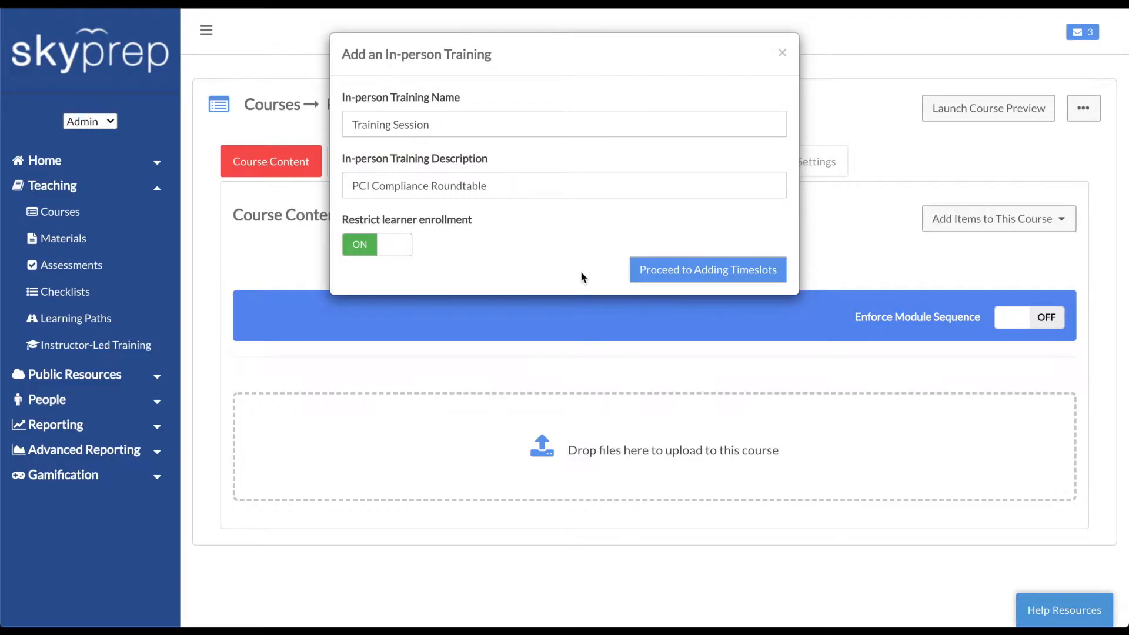
pyautogui.click(657, 272)
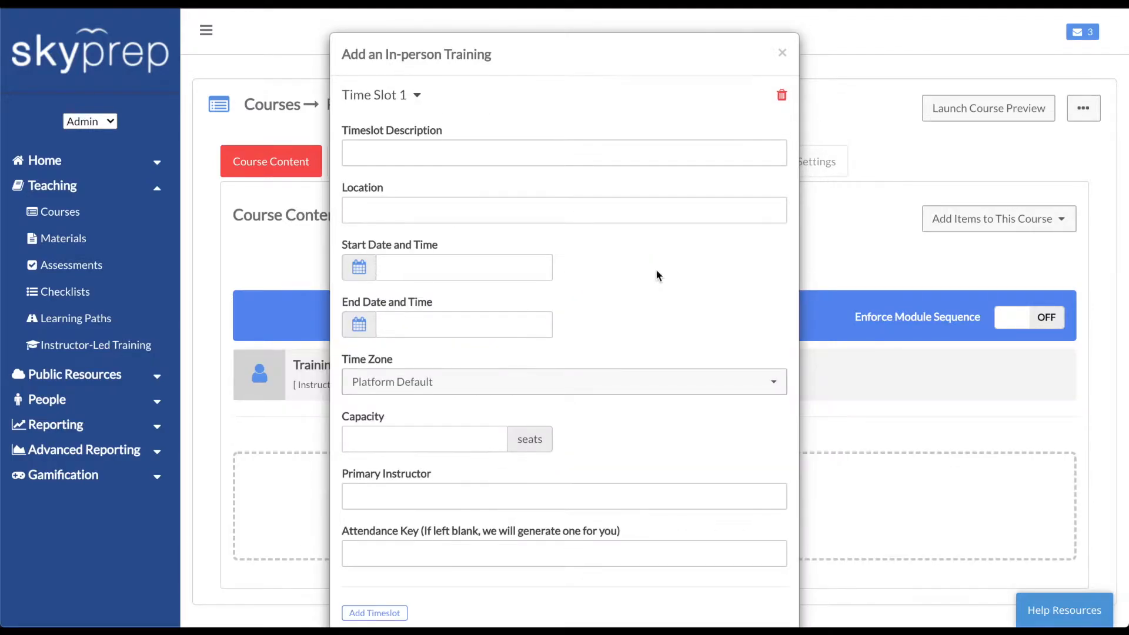
# Give Time Slot 1 the description 'Session One' and location 'Room 201'
pyautogui.click(619, 156)
pyautogui.write('Session One')
pyautogui.press('Tab')
pyautogui.write('Room 201')
# Schedule the slot for June 9, 2020, from 12:00 to 14:00
pyautogui.click(493, 265)
pyautogui.click(447, 356)
pyautogui.click(591, 318)
pyautogui.click(511, 325)
pyautogui.click(451, 413)
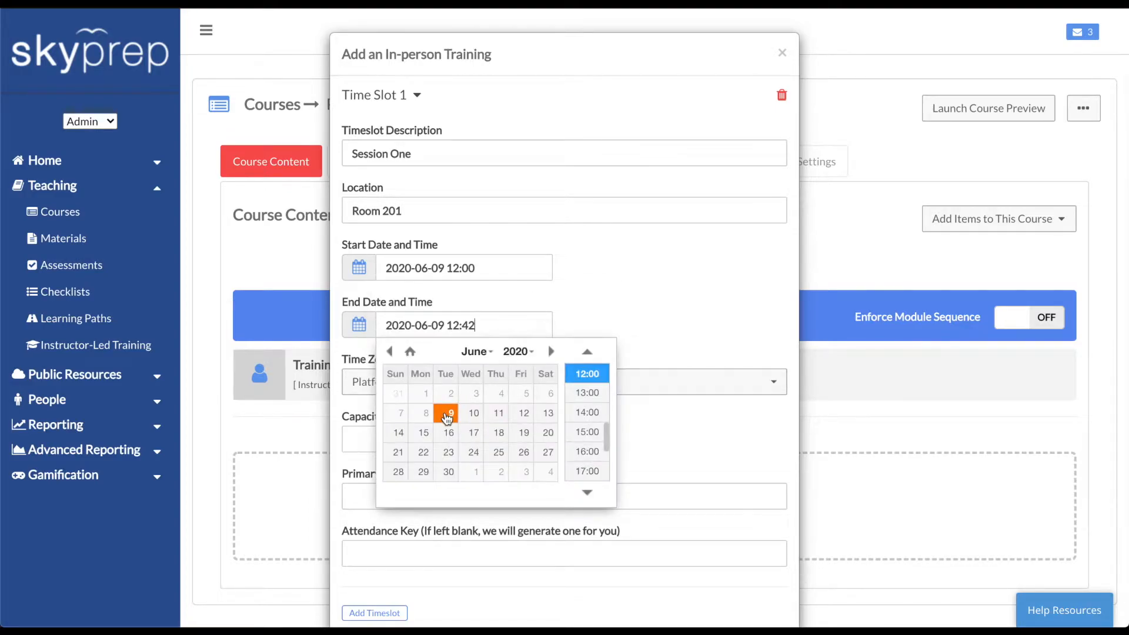
pyautogui.click(585, 414)
# Set capacity to 20 seats and enter the primary instructor and an attendance key
pyautogui.click(428, 434)
pyautogui.write('20')
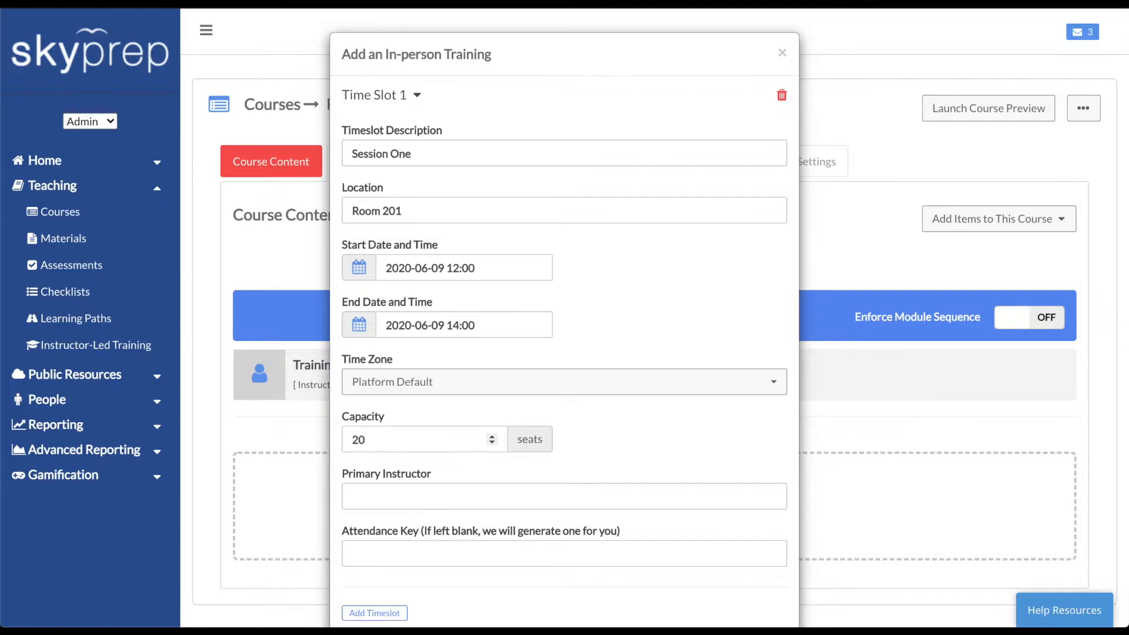
pyautogui.click(411, 497)
pyautogui.write('Mr. Smith')
pyautogui.click(400, 552)
pyautogui.write('12345678')
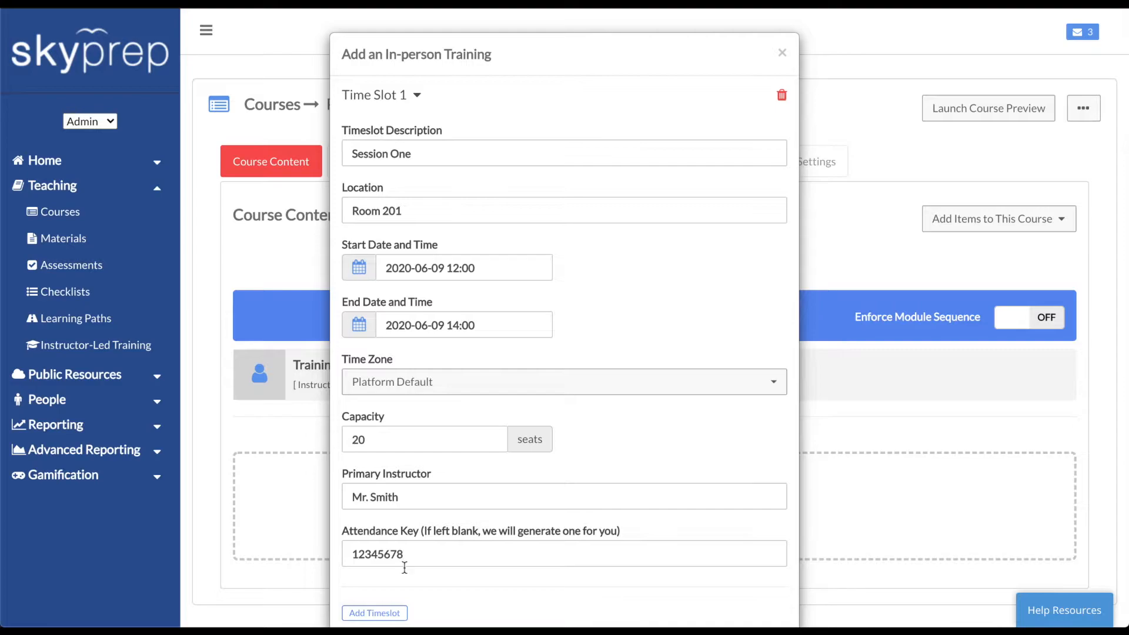
# Save the time slot via Proceed to Registering Learners and open Timeslot 1's registration (0/20)
pyautogui.scroll(-2, 428, 596)
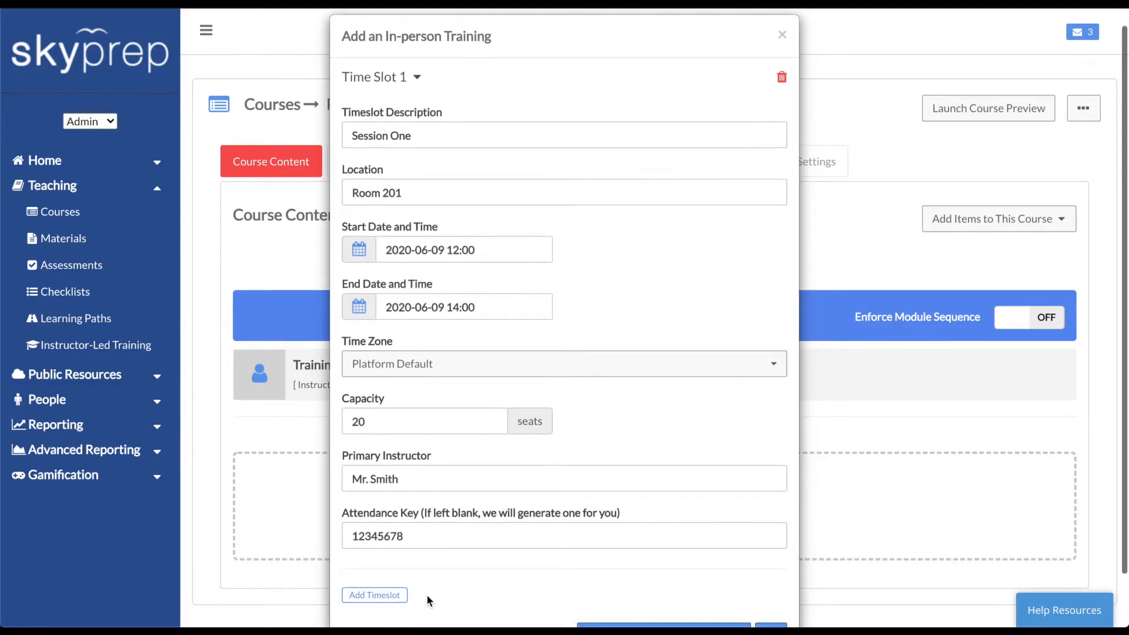
pyautogui.scroll(-1, 428, 596)
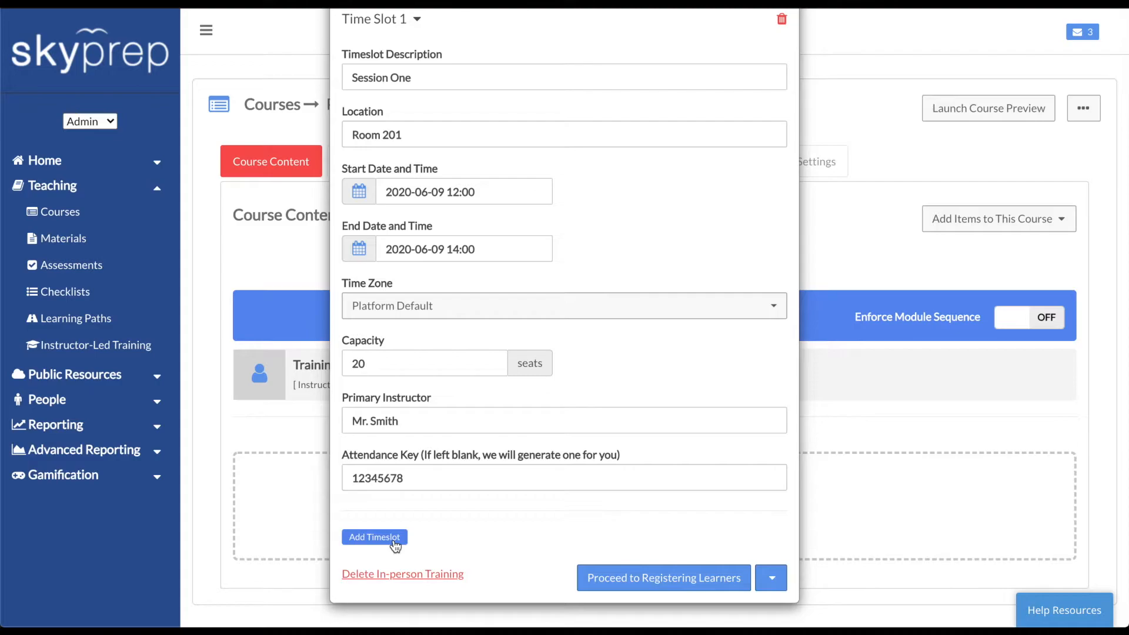
pyautogui.click(779, 580)
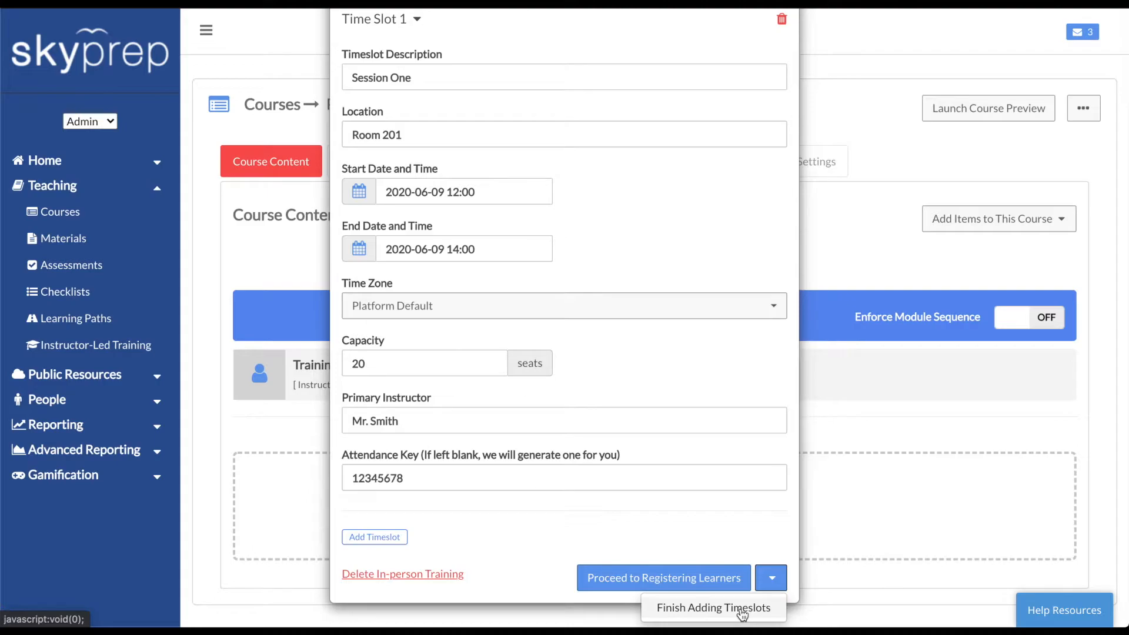
pyautogui.click(709, 551)
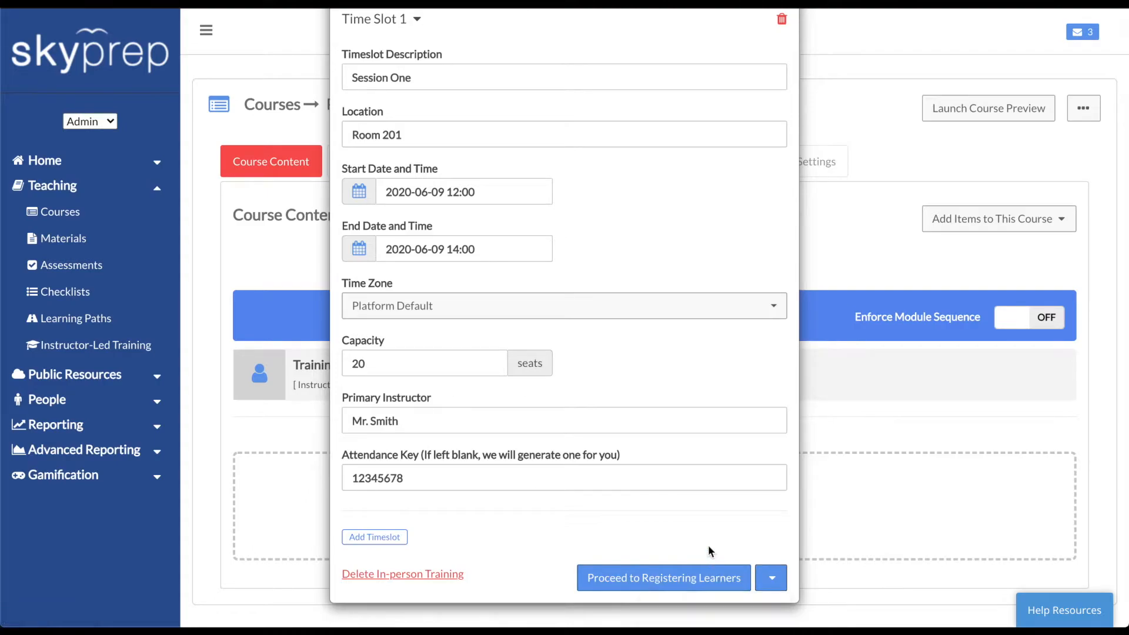
pyautogui.click(673, 576)
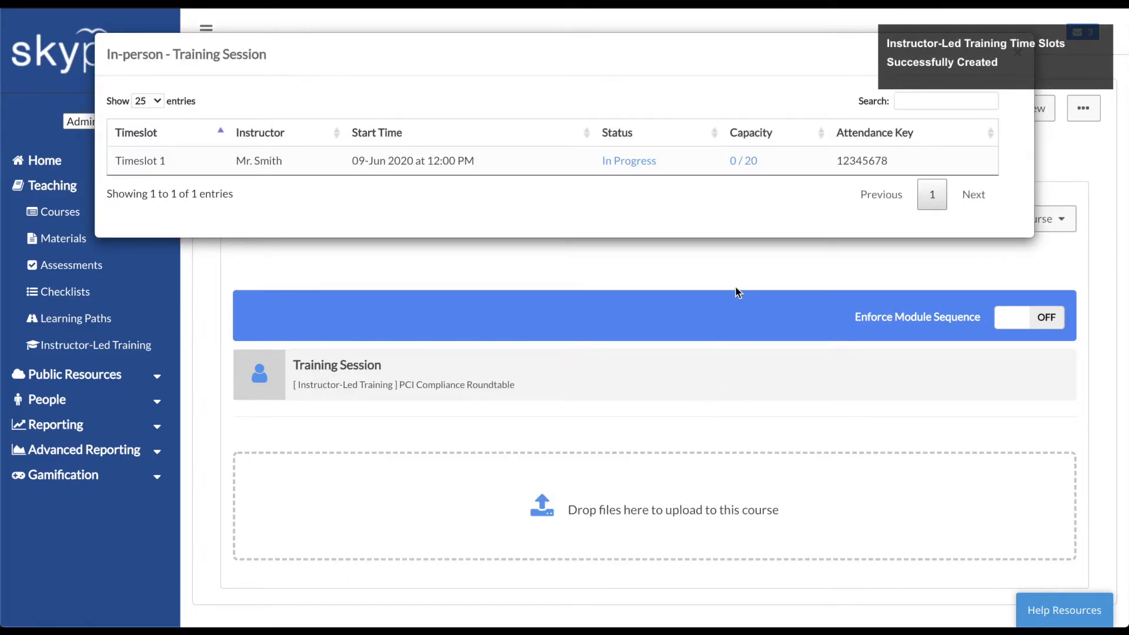
pyautogui.click(745, 168)
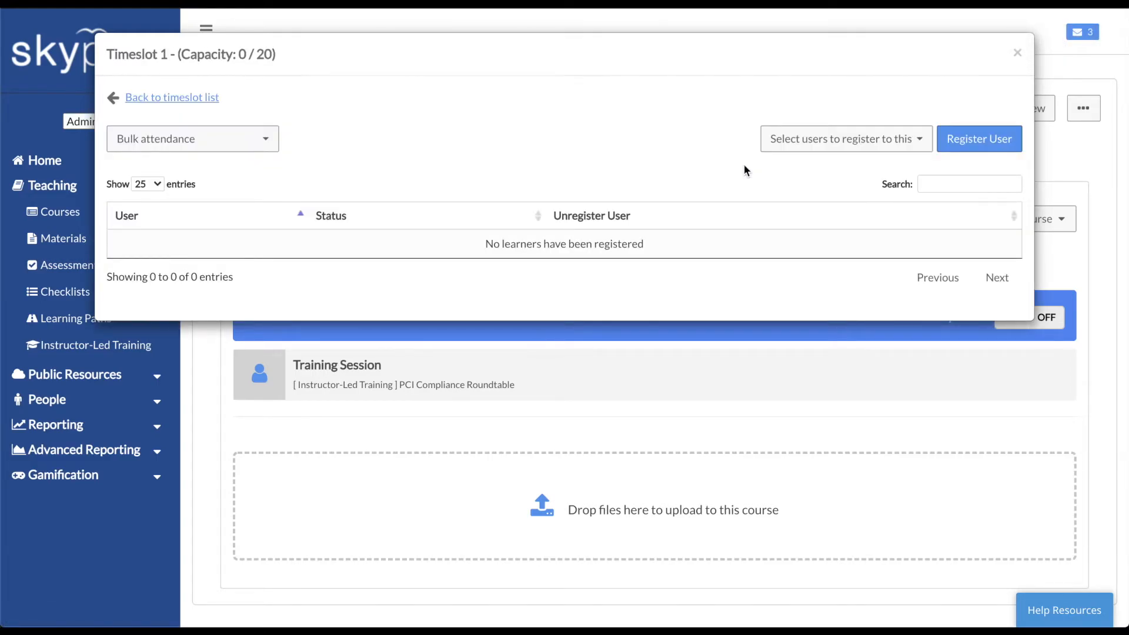
# Register the enrolled learner in Timeslot 1
pyautogui.click(806, 147)
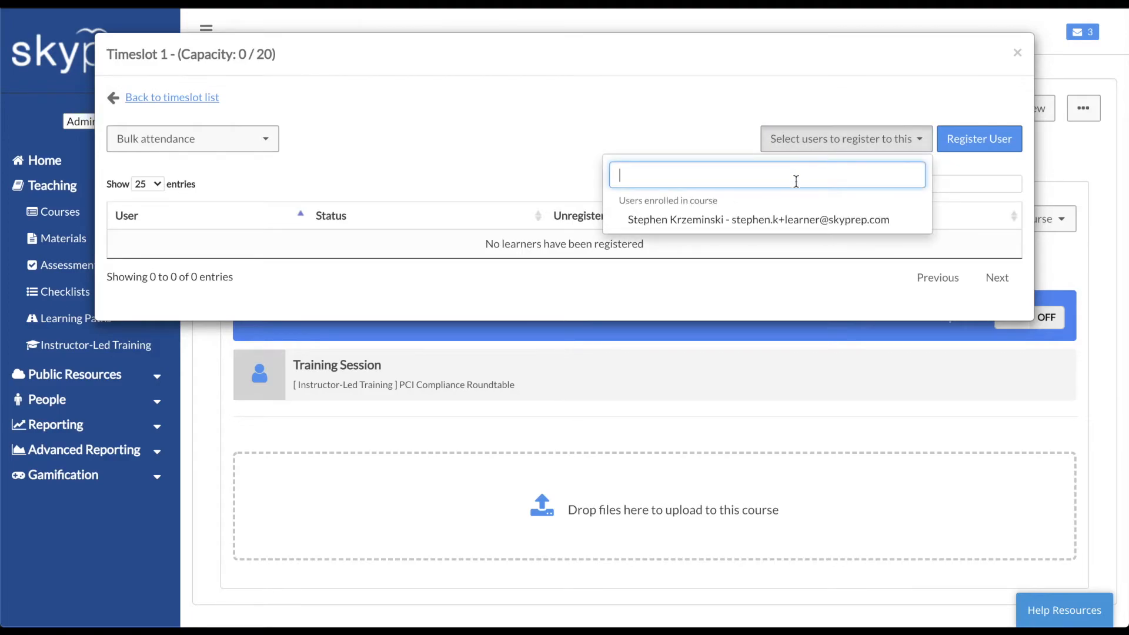
pyautogui.click(801, 220)
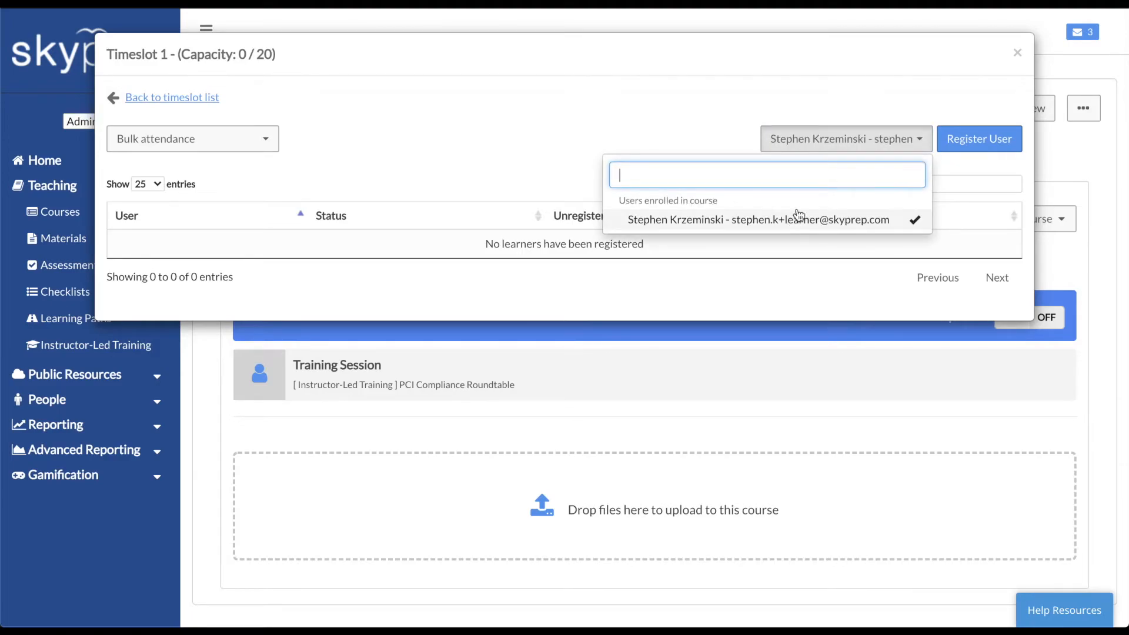
pyautogui.click(979, 144)
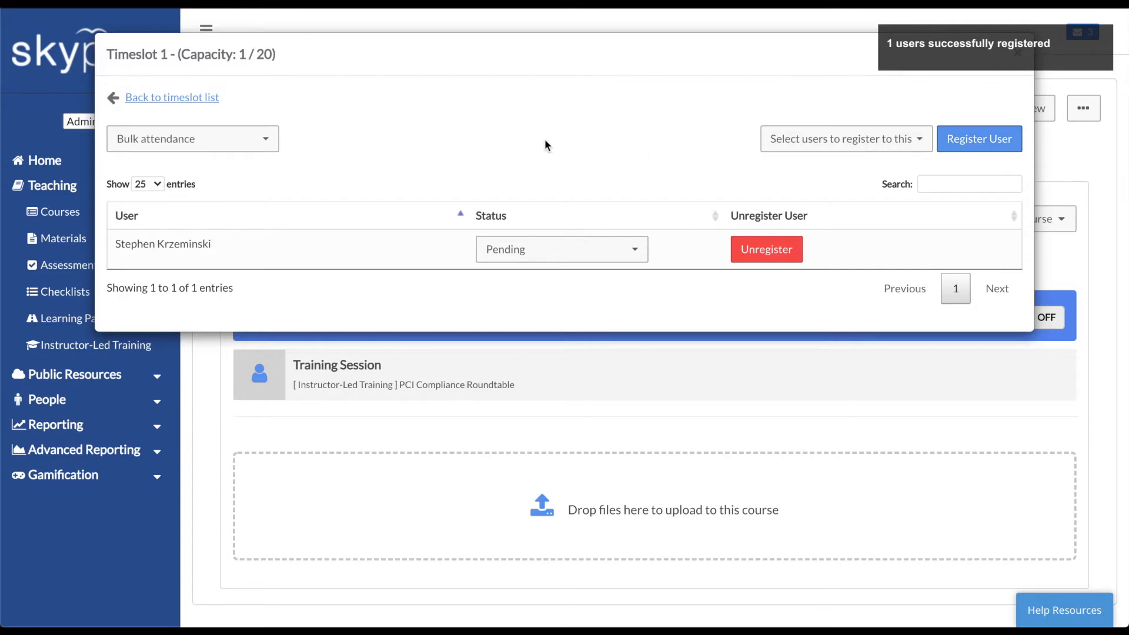
# Review bulk attendance and status options, leaving Pending, then unregister the learner
pyautogui.click(260, 144)
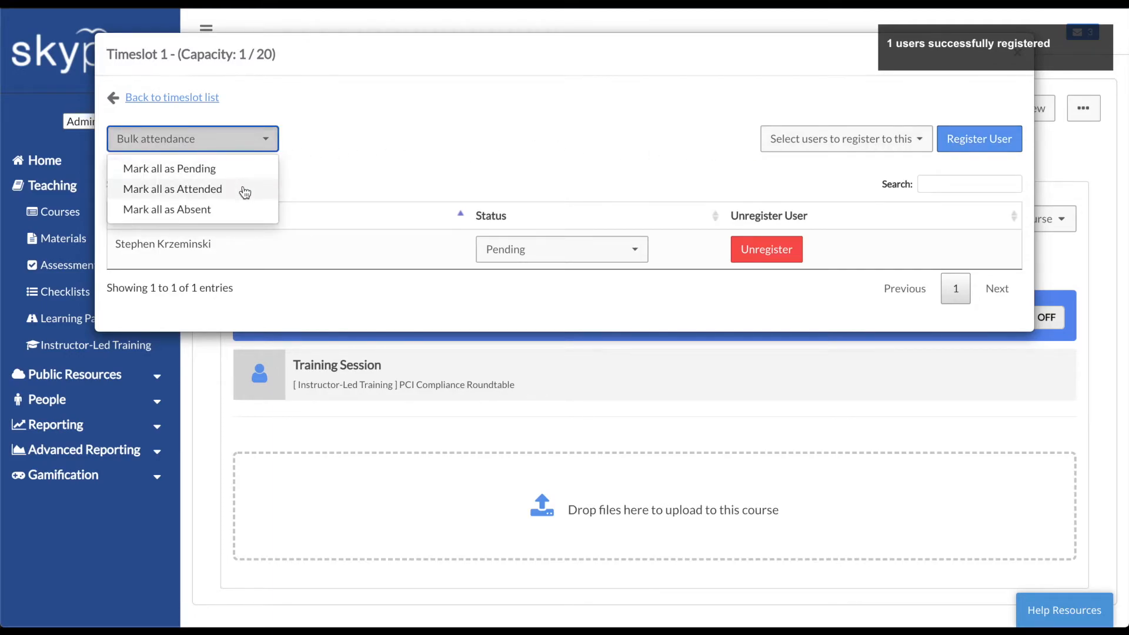
pyautogui.click(379, 187)
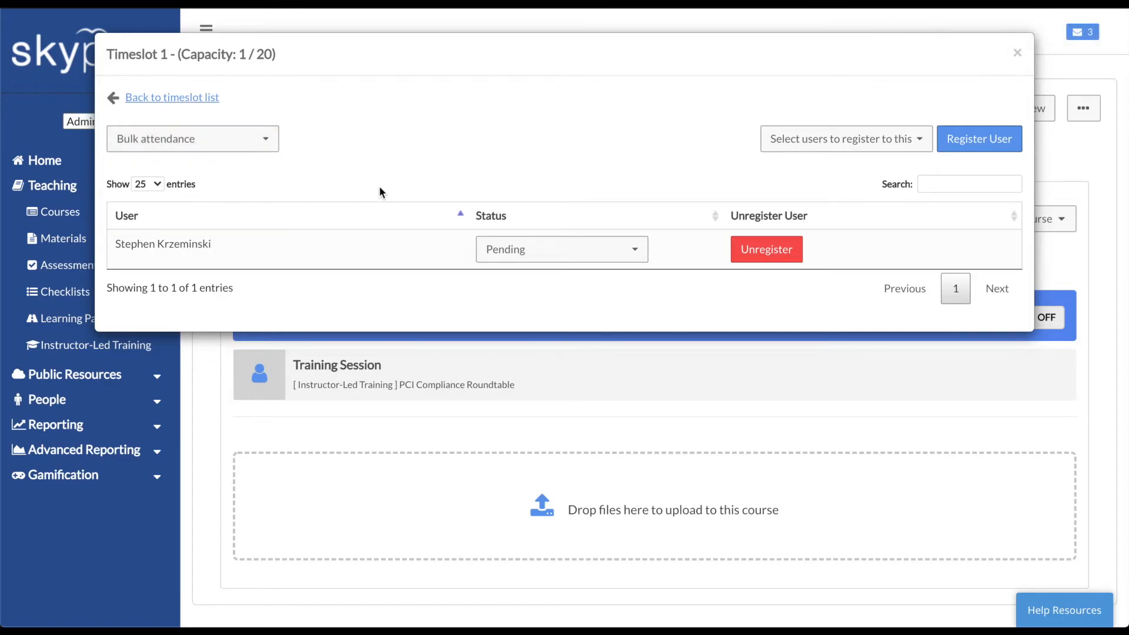
pyautogui.click(536, 258)
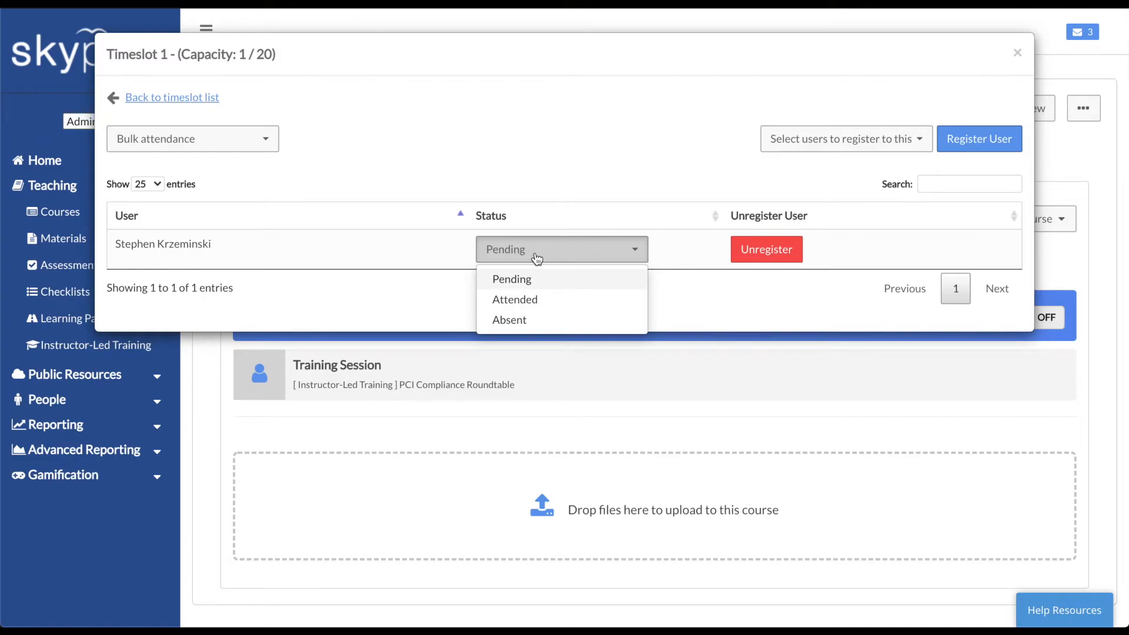
pyautogui.click(537, 259)
pyautogui.click(635, 294)
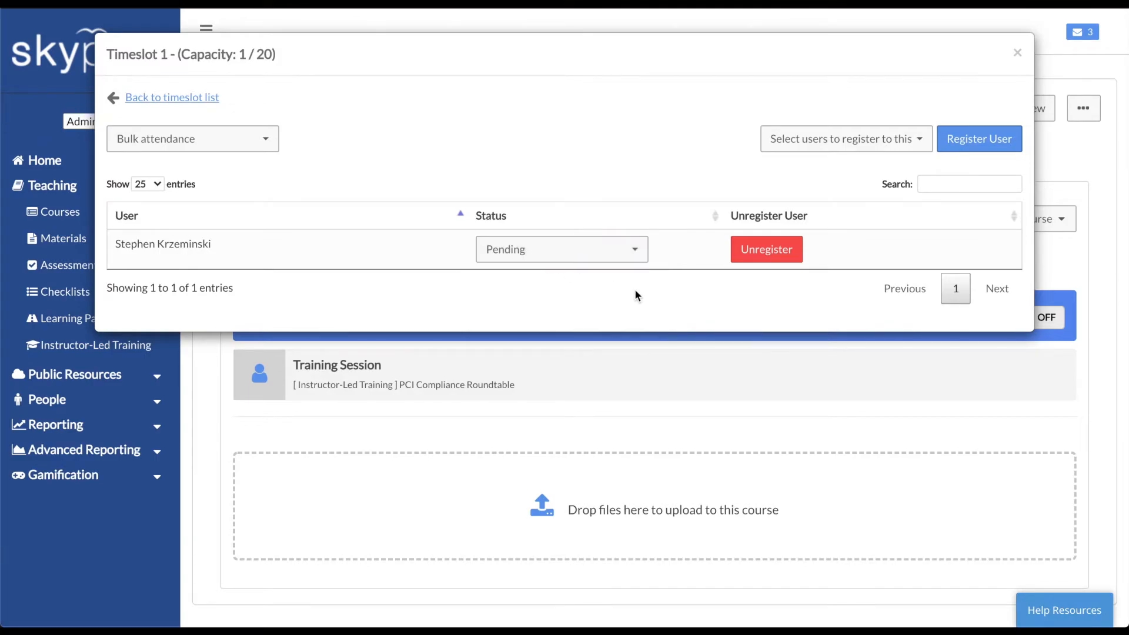
pyautogui.click(766, 250)
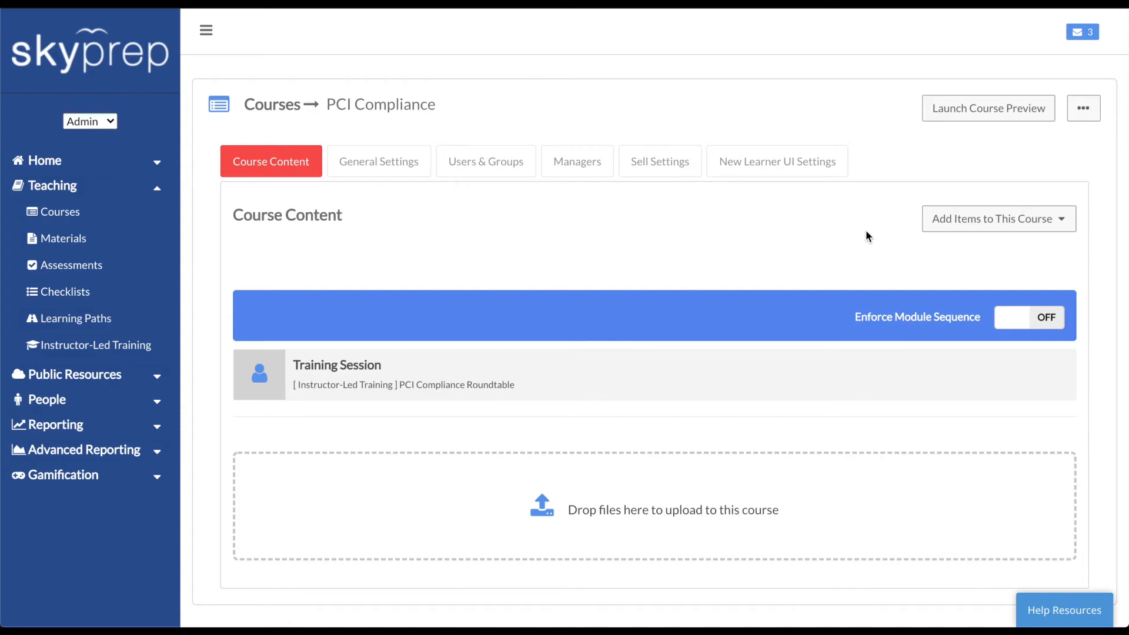
pyautogui.click(940, 226)
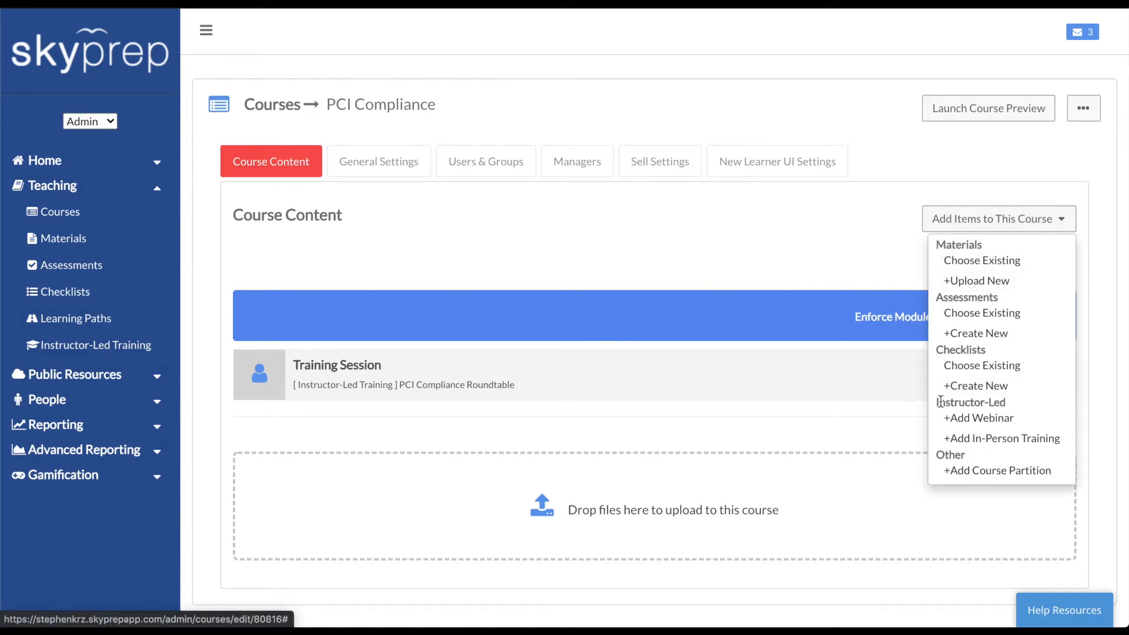
pyautogui.click(943, 421)
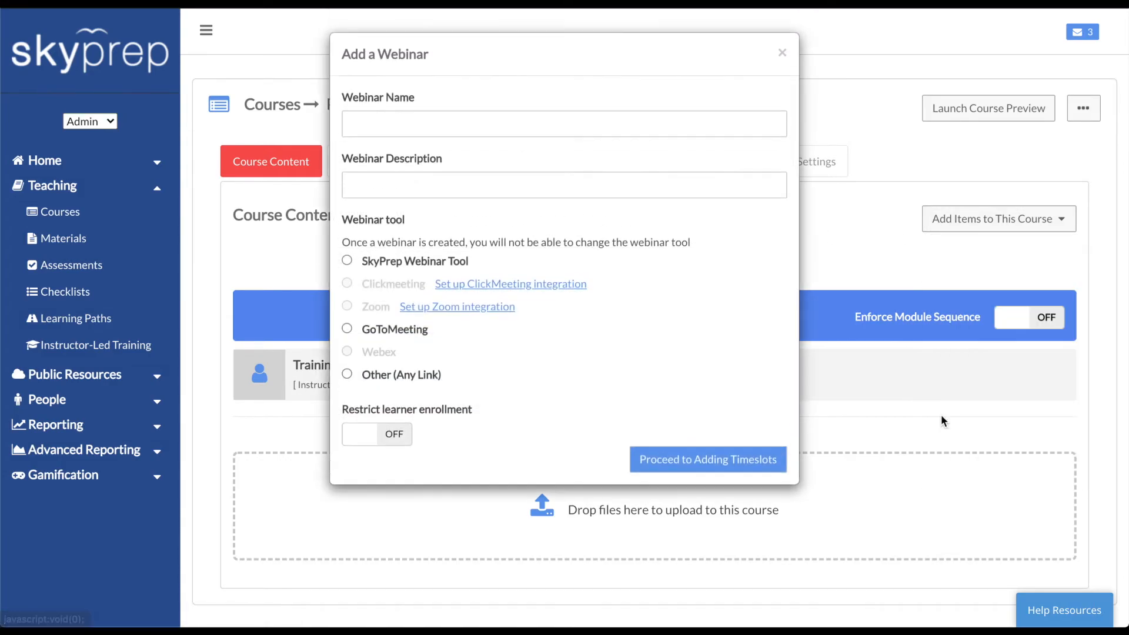
pyautogui.click(782, 54)
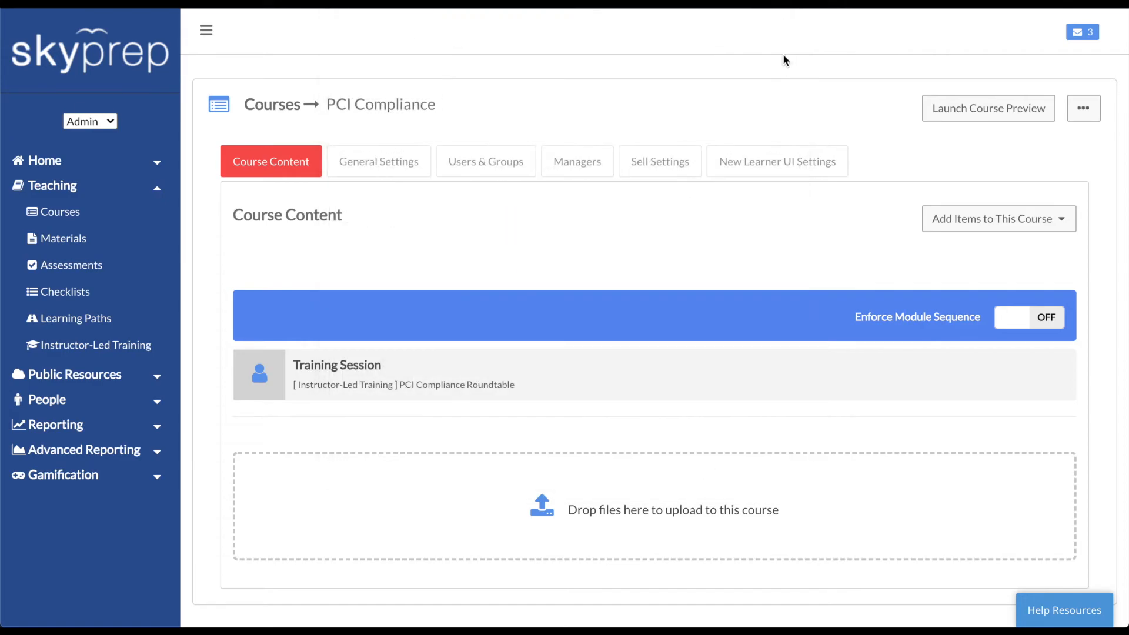
# Show PCI Compliance's time slots under Instructor-Led Training and begin adding a new slot
pyautogui.click(132, 348)
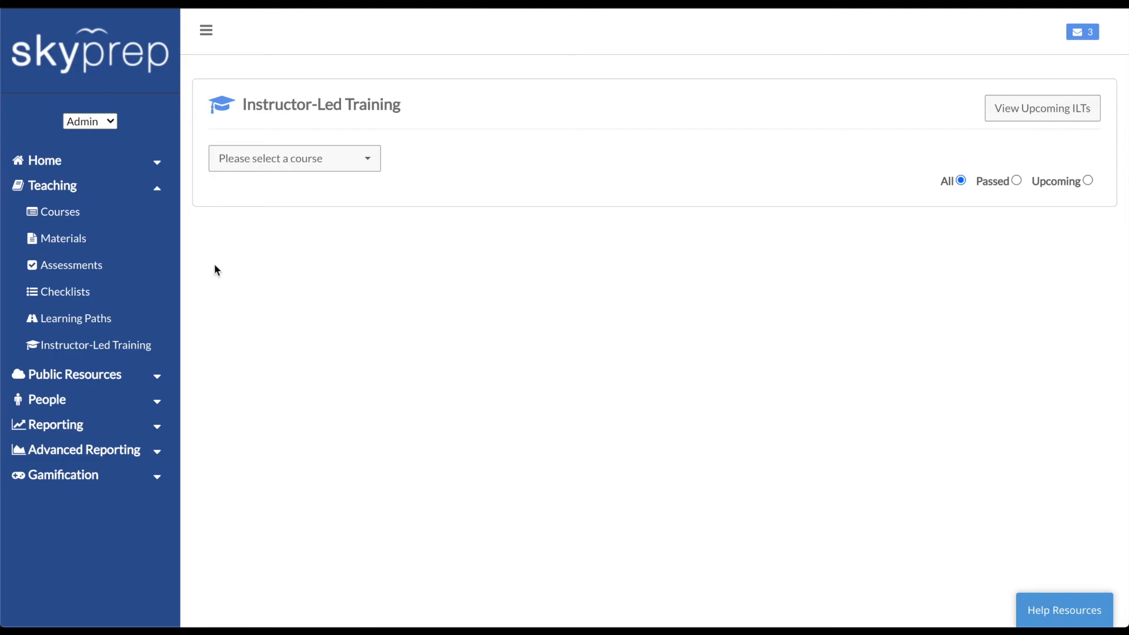
pyautogui.click(312, 160)
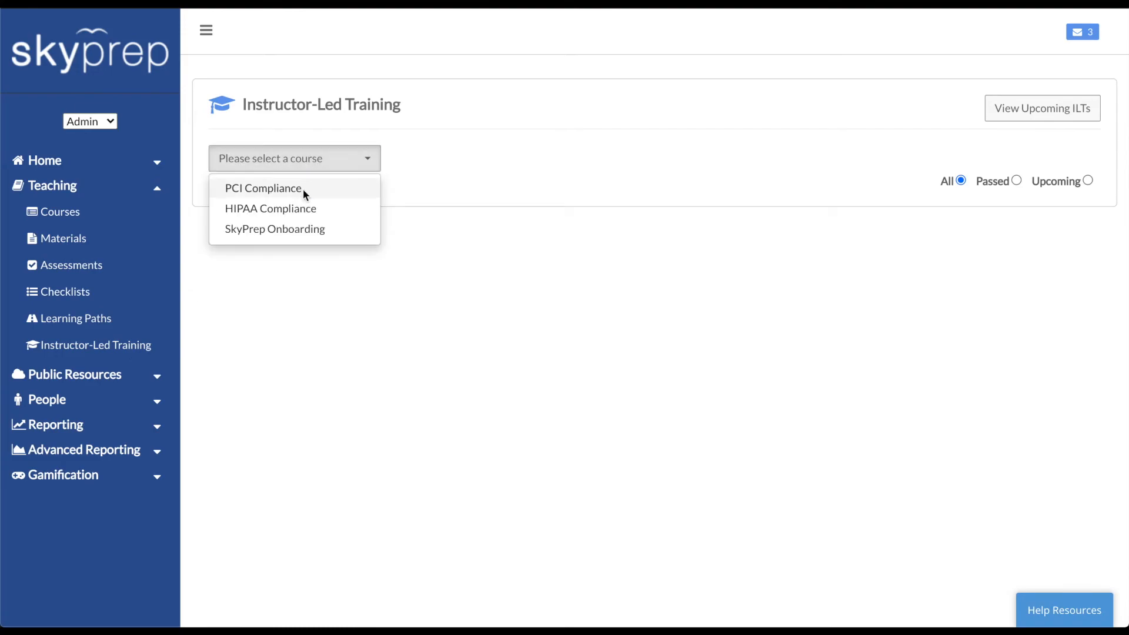
pyautogui.click(303, 190)
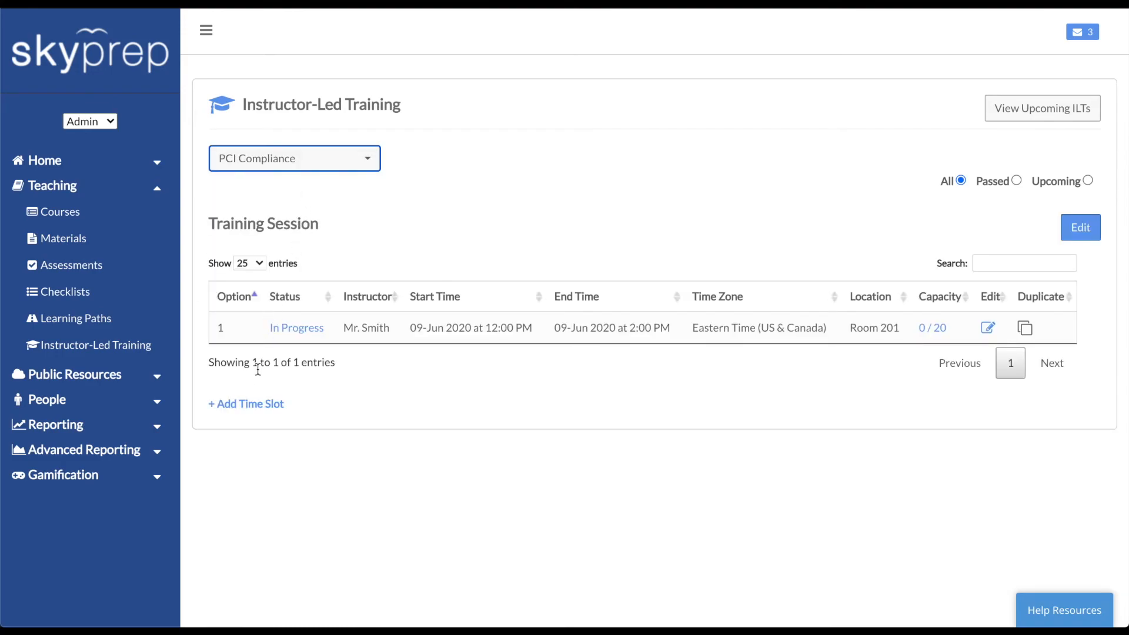
pyautogui.click(258, 403)
# Set the new slot's location to 'Room 303' and details to 'PCI Compliance Roundtable'
pyautogui.click(411, 120)
pyautogui.write('Room 303')
pyautogui.click(438, 176)
pyautogui.write('PCI Compliance Roundtable')
# Schedule the slot for June 1, 2020, from 12:00 to 14:00
pyautogui.click(420, 235)
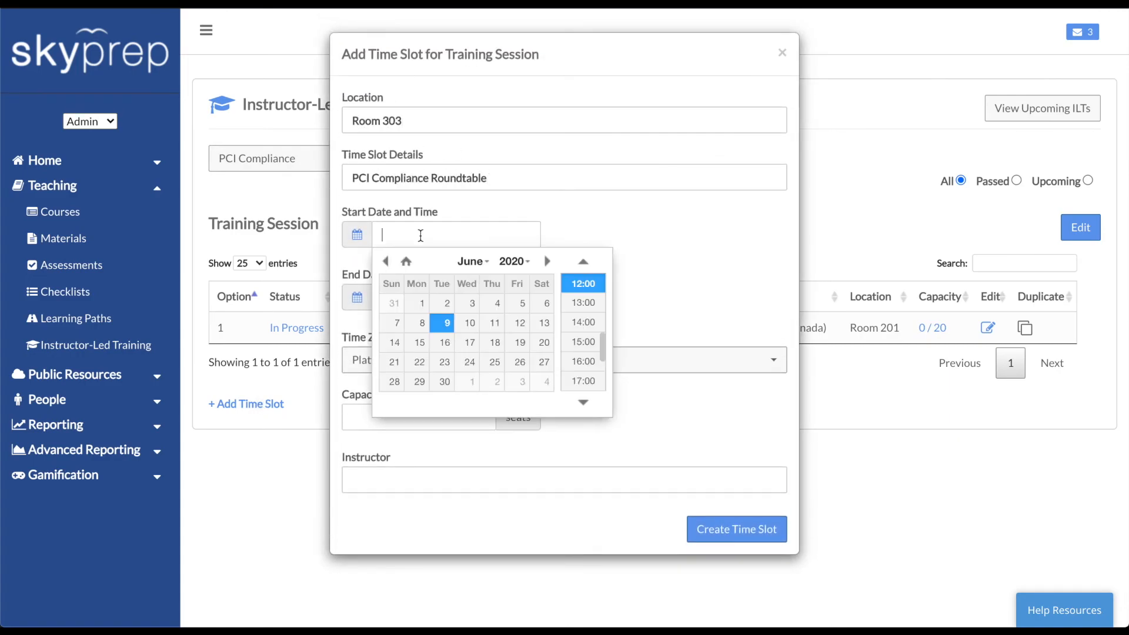
pyautogui.click(422, 303)
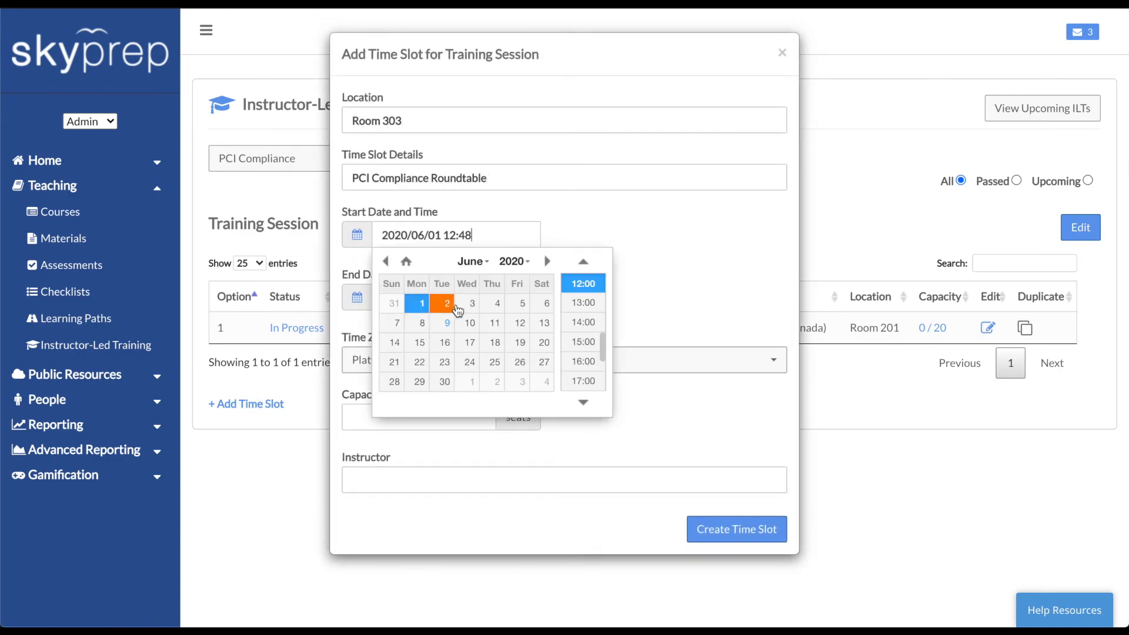
pyautogui.click(584, 285)
pyautogui.click(522, 299)
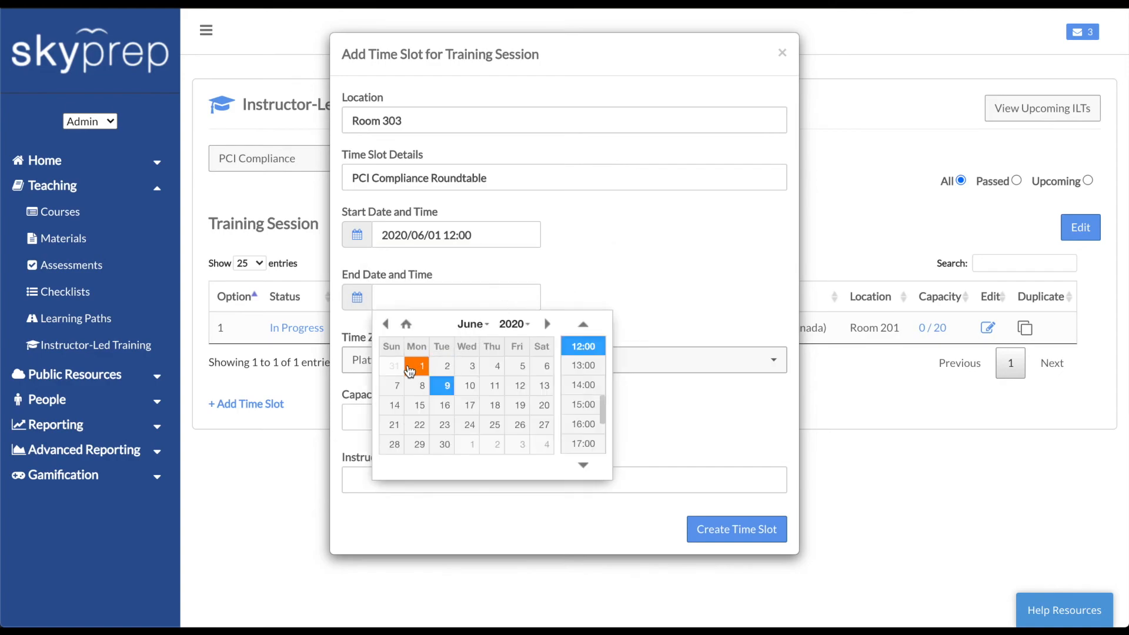
pyautogui.click(423, 366)
pyautogui.click(582, 385)
# Set capacity to 20 and the instructor, create the slot, and open the Help Center
pyautogui.click(450, 412)
pyautogui.write('20')
pyautogui.click(444, 479)
pyautogui.write('Mr. Smith')
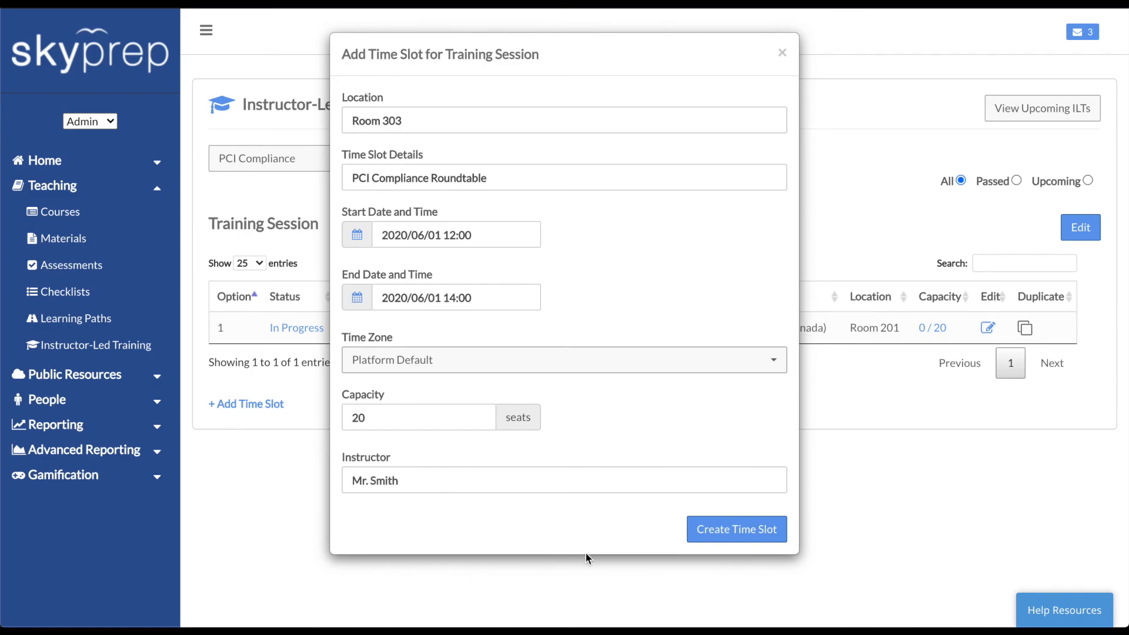
pyautogui.click(731, 530)
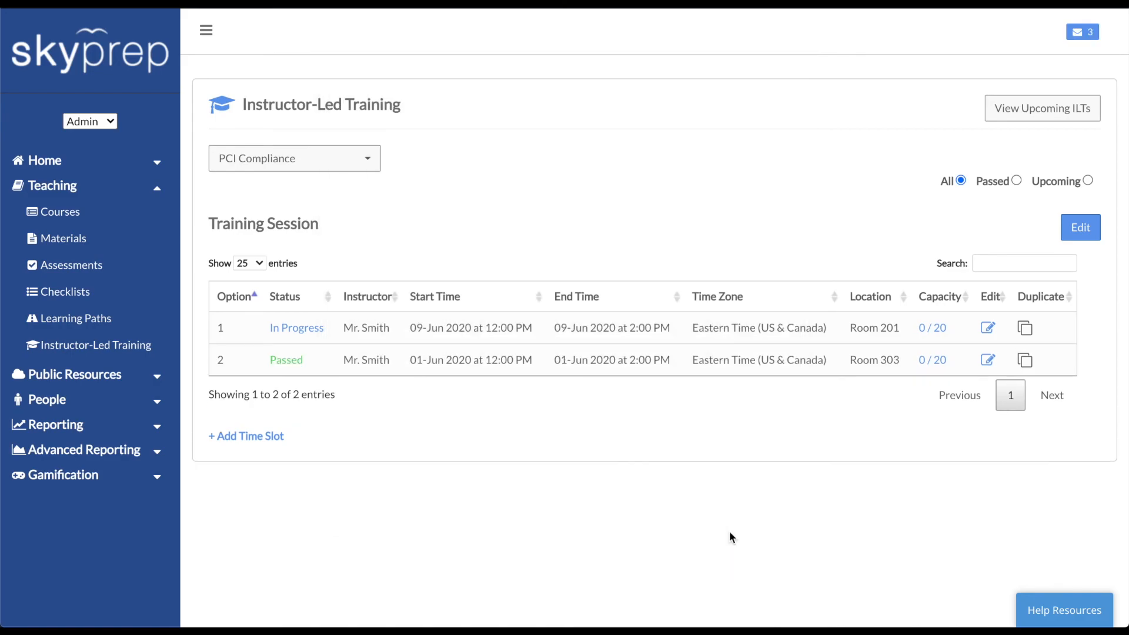
pyautogui.click(1043, 608)
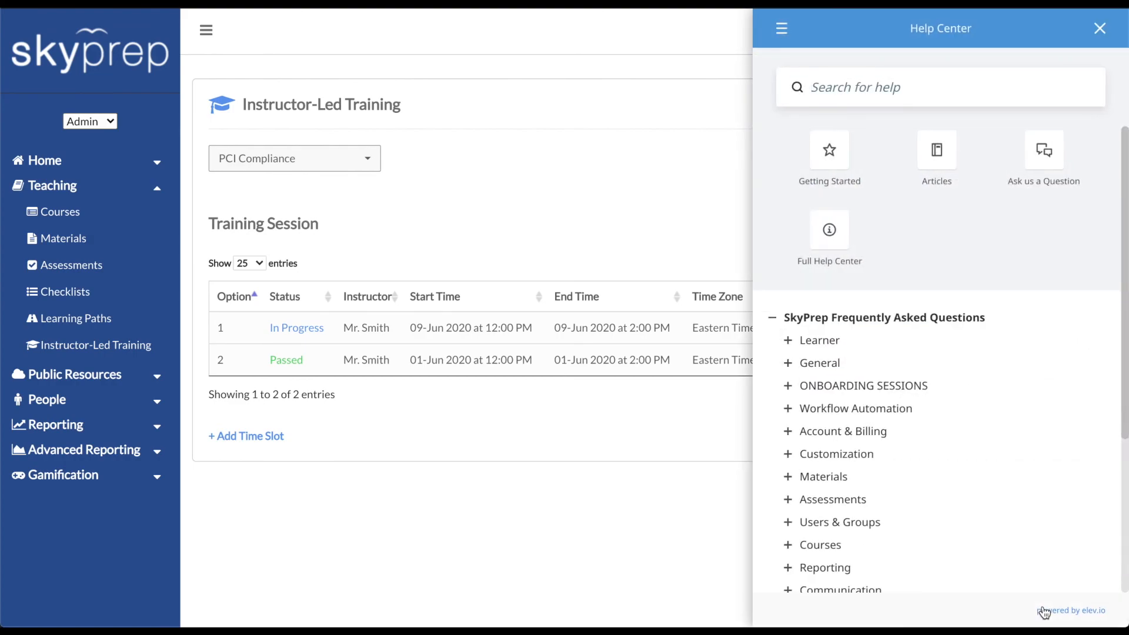